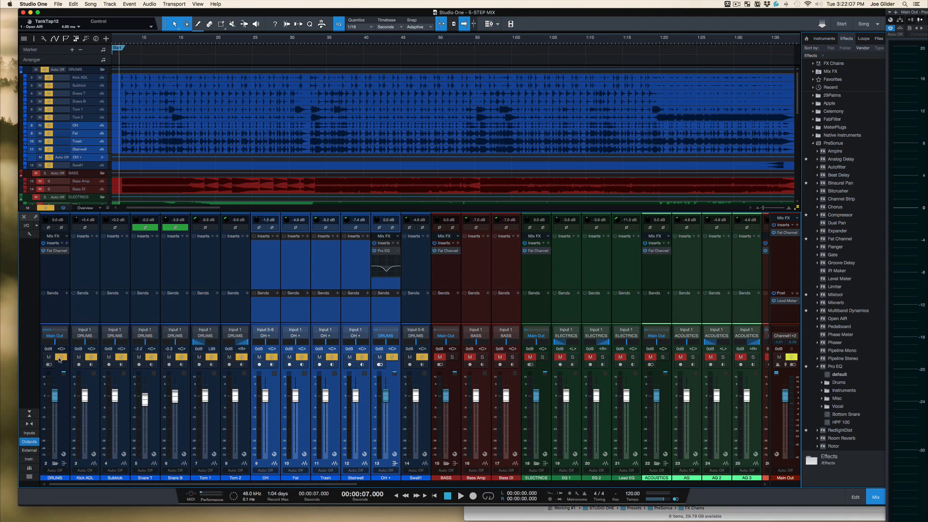
# Highlight the drum channels from Kick ADL through Swell1 in the mixer, and reselect the DRUMS bus.
pyautogui.click(53, 319)
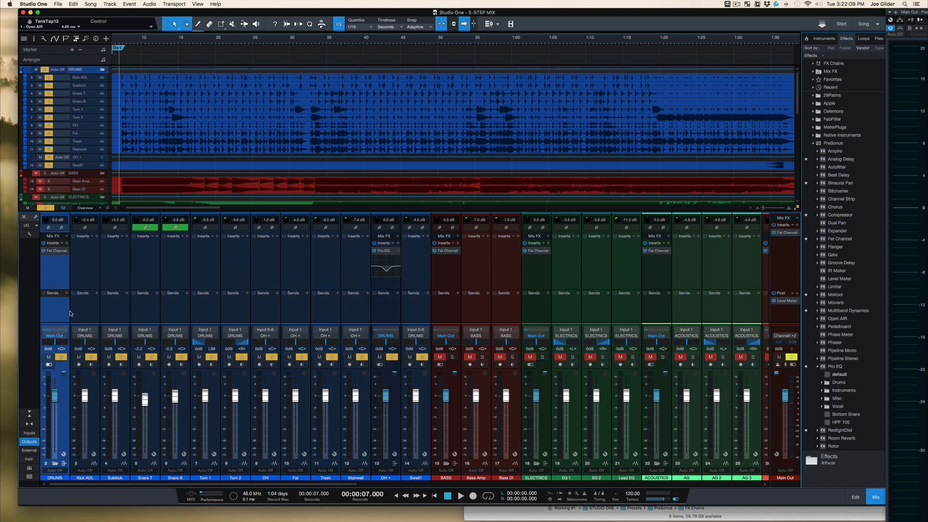
pyautogui.click(73, 311)
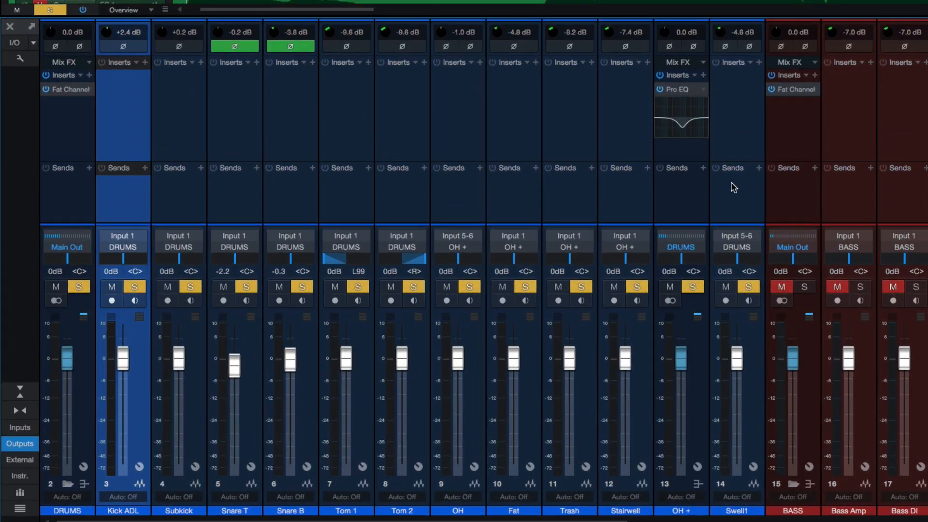
pyautogui.keyDown('shift'); pyautogui.click(624, 222); pyautogui.keyUp('shift')
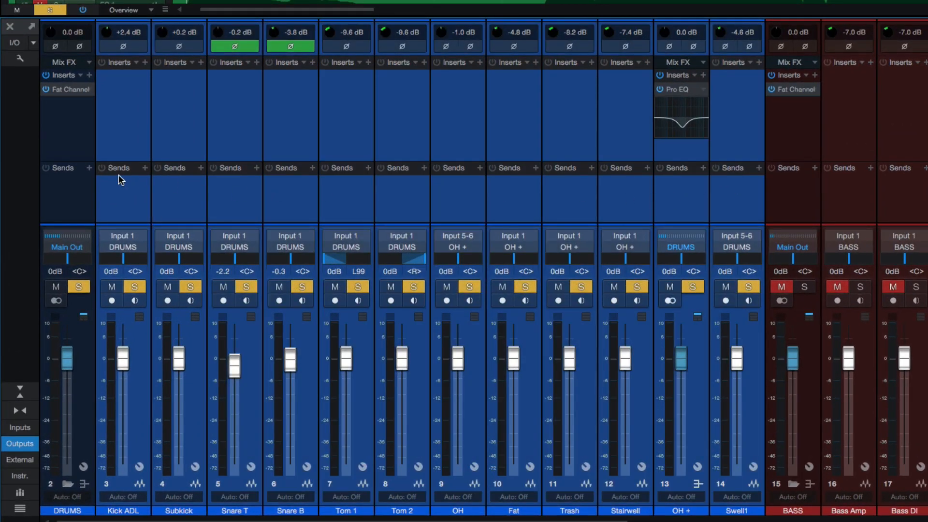
pyautogui.click(77, 189)
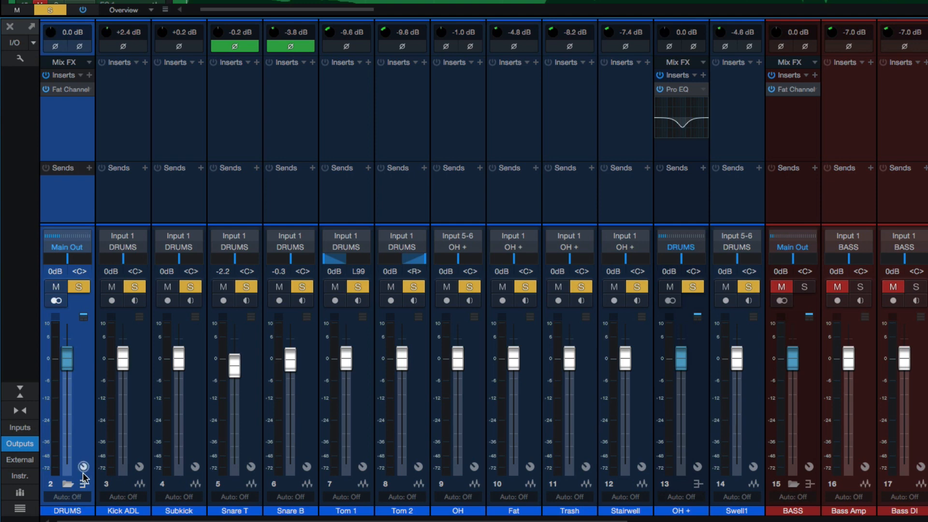
# Collapse and re-expand the DRUMS bus's folder to check which channels belong to it.
pyautogui.click(71, 481)
pyautogui.click(71, 484)
pyautogui.click(67, 484)
pyautogui.click(68, 484)
# Open the Fat Channel insert on the DRUMS bus, moving its window aside to toggle the folder's tracks hidden and shown.
pyautogui.click(67, 91)
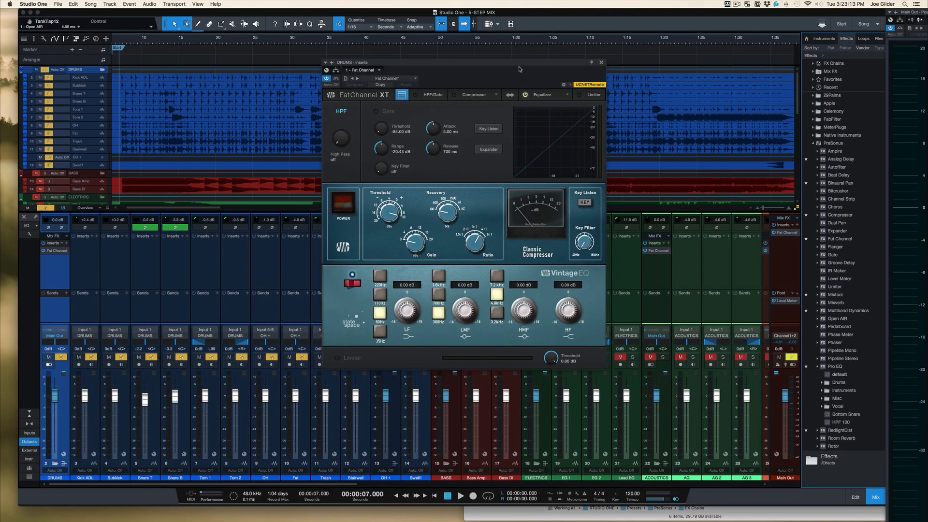
pyautogui.moveTo(513, 67); pyautogui.dragTo(484, 83)
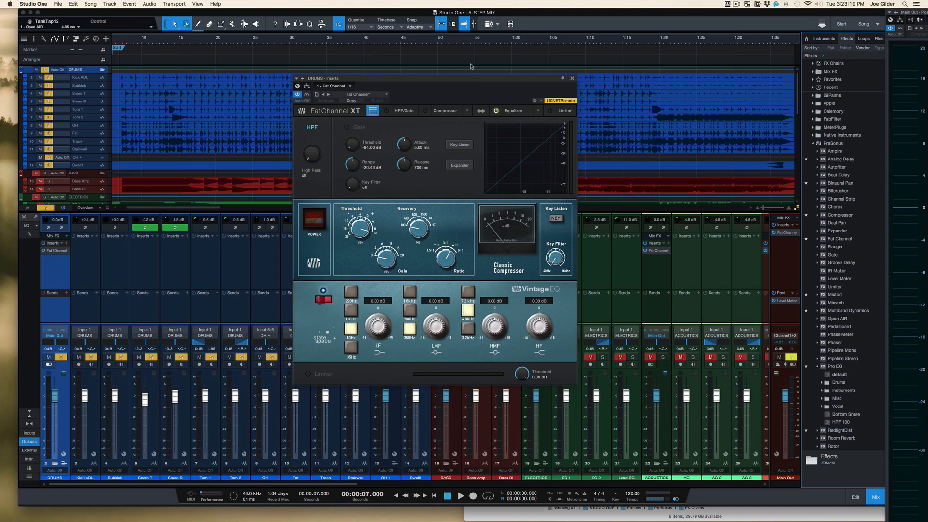
pyautogui.click(57, 464)
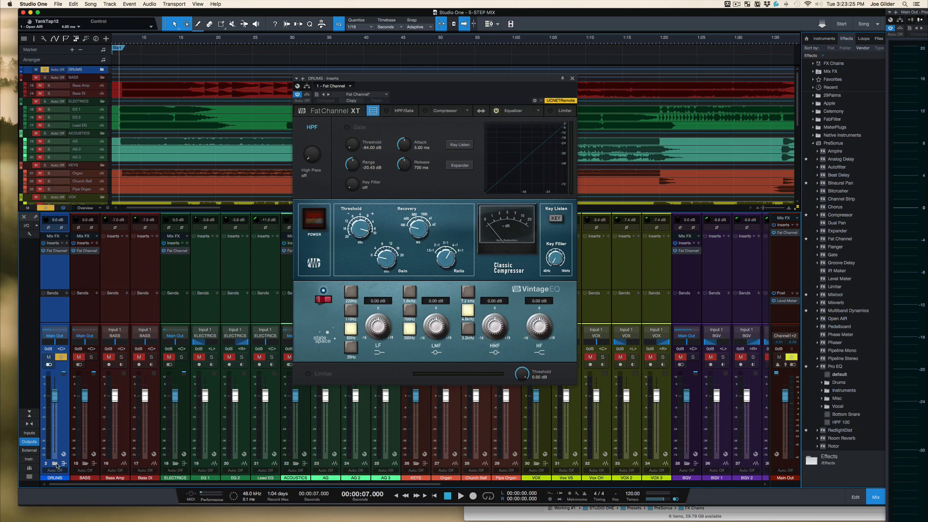
pyautogui.click(57, 465)
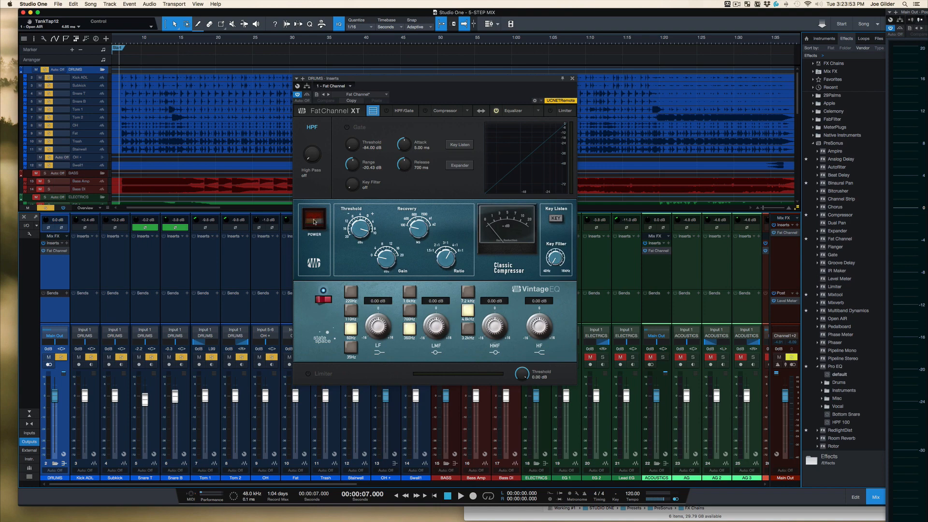
# Turn on the Classic Compressor with its threshold at about 2 dBu and gain at about 6 dBu.
pyautogui.click(314, 220)
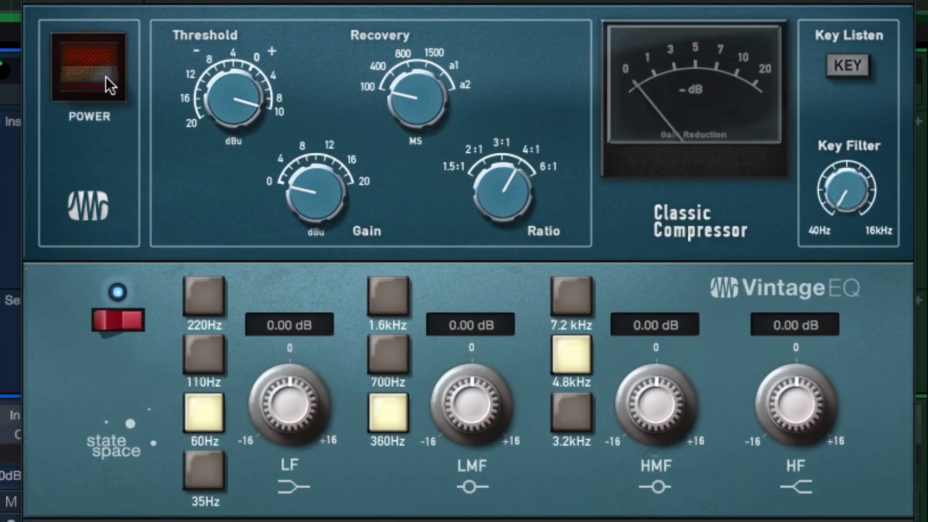
pyautogui.click(105, 77)
pyautogui.moveTo(253, 96); pyautogui.dragTo(249, 143)
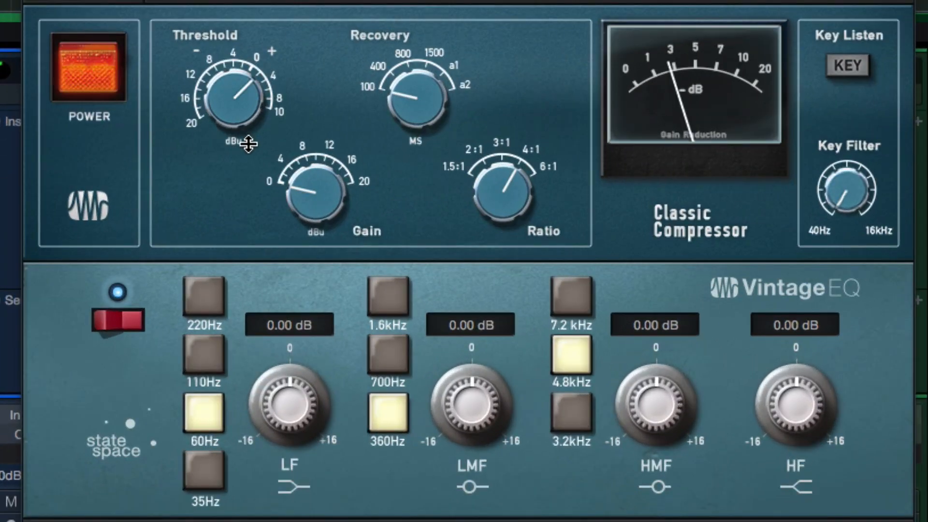
pyautogui.moveTo(347, 204); pyautogui.dragTo(348, 178)
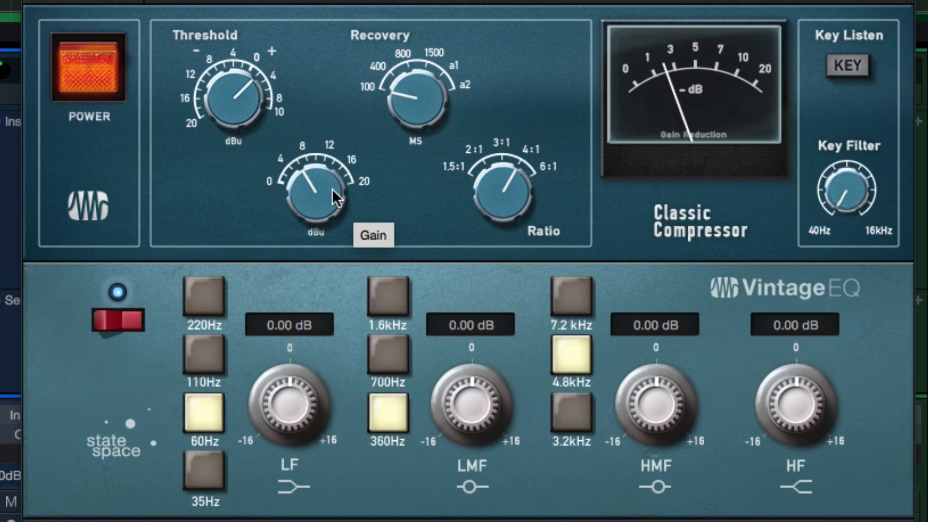
# Try the a2 recovery and return it to 100 ms, adjusting the threshold to about 4 dBu and gain to about 4 dBu.
pyautogui.moveTo(419, 98); pyautogui.dragTo(420, 68)
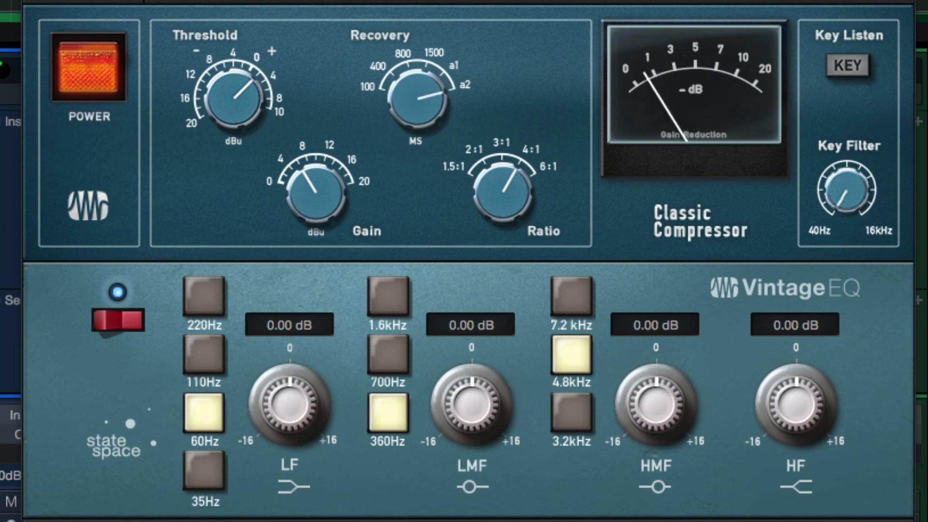
pyautogui.moveTo(407, 108); pyautogui.dragTo(409, 140)
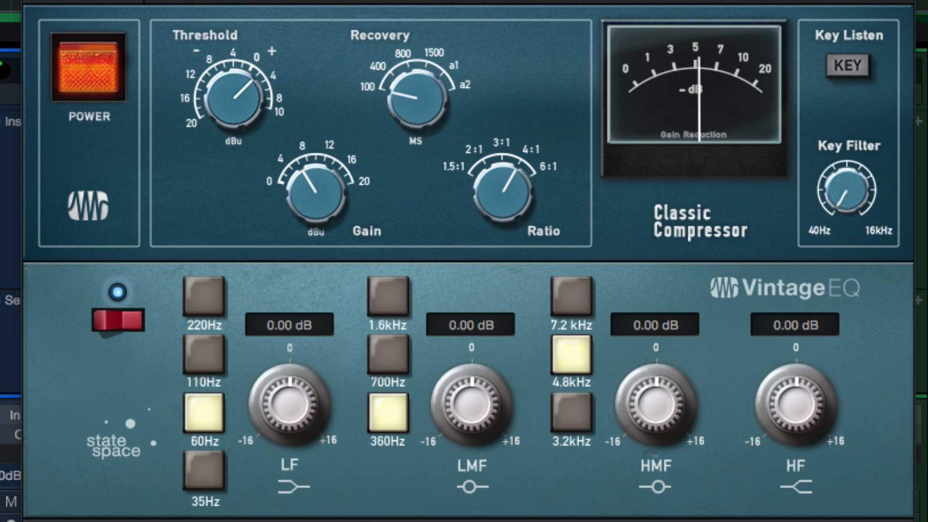
pyautogui.moveTo(227, 93); pyautogui.dragTo(224, 83)
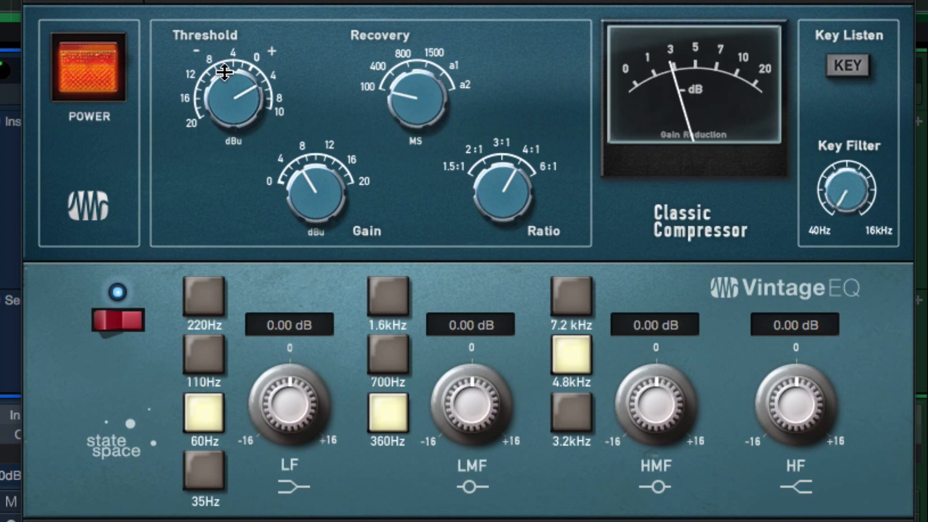
pyautogui.moveTo(312, 177); pyautogui.dragTo(311, 191)
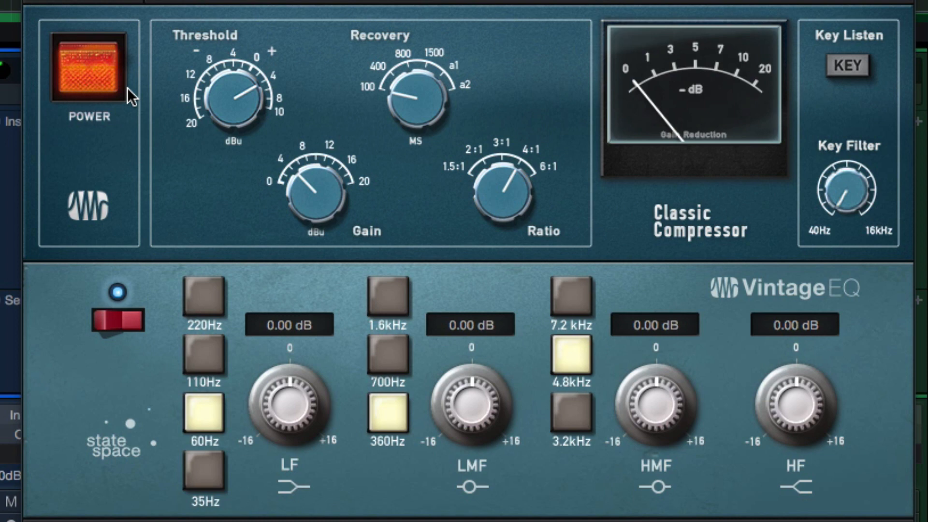
# Bypass and re-enable the Classic Compressor repeatedly to compare the drum bus with and without compression, leaving it on.
pyautogui.click(108, 52)
pyautogui.click(108, 52)
pyautogui.click(109, 52)
pyautogui.click(108, 53)
pyautogui.click(108, 52)
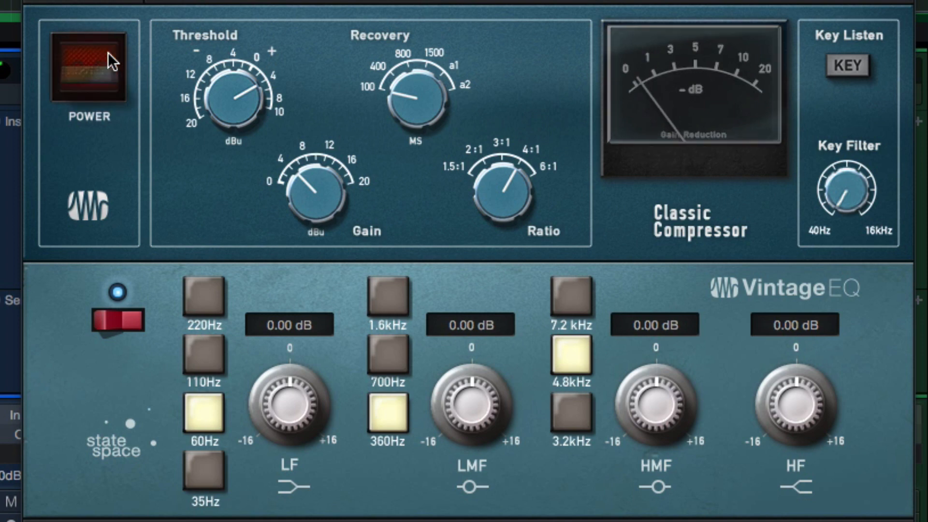
pyautogui.click(109, 52)
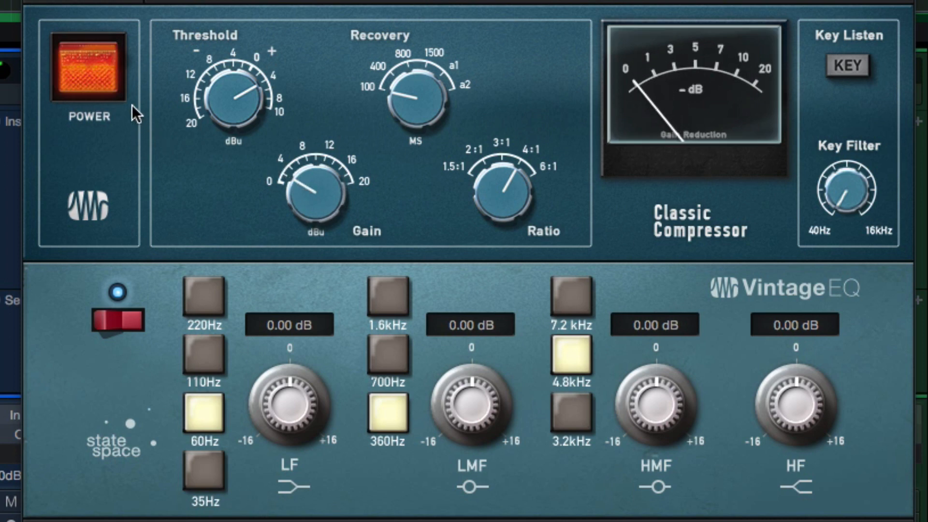
pyautogui.click(111, 69)
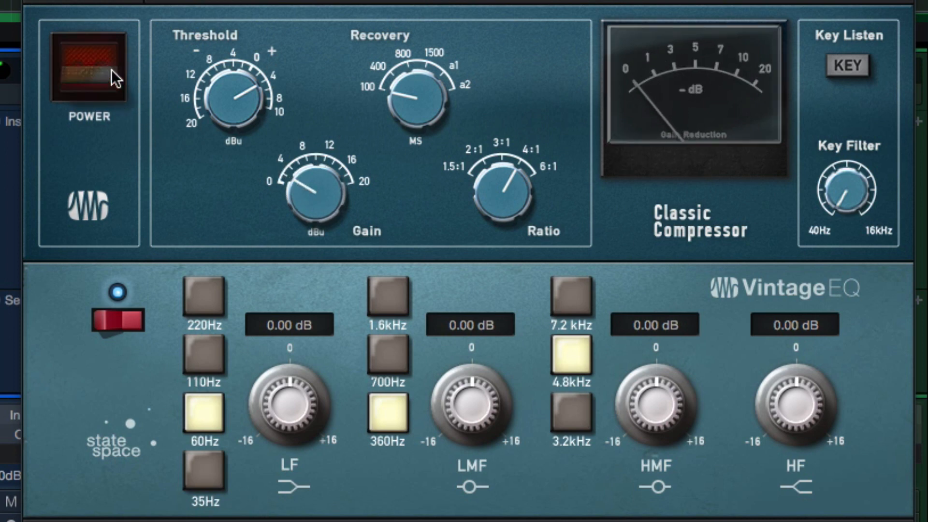
pyautogui.click(111, 69)
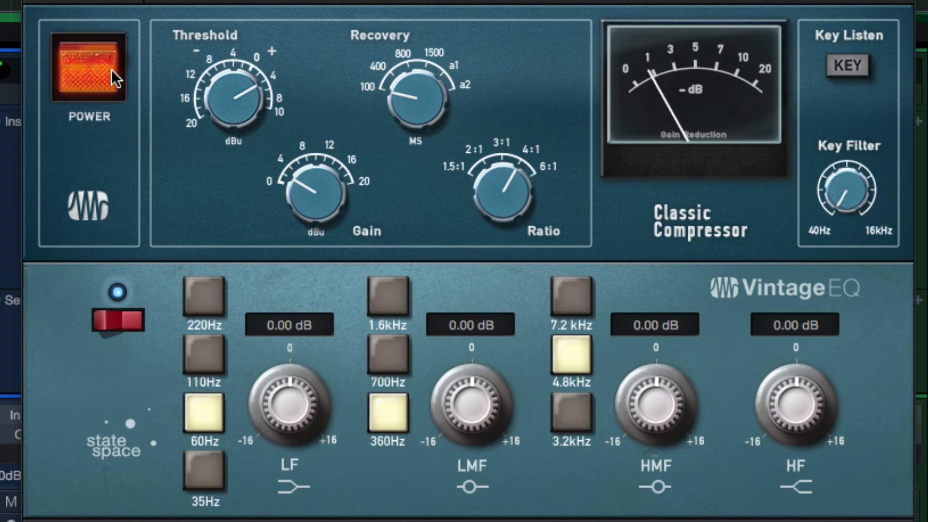
pyautogui.click(111, 68)
pyautogui.click(111, 68)
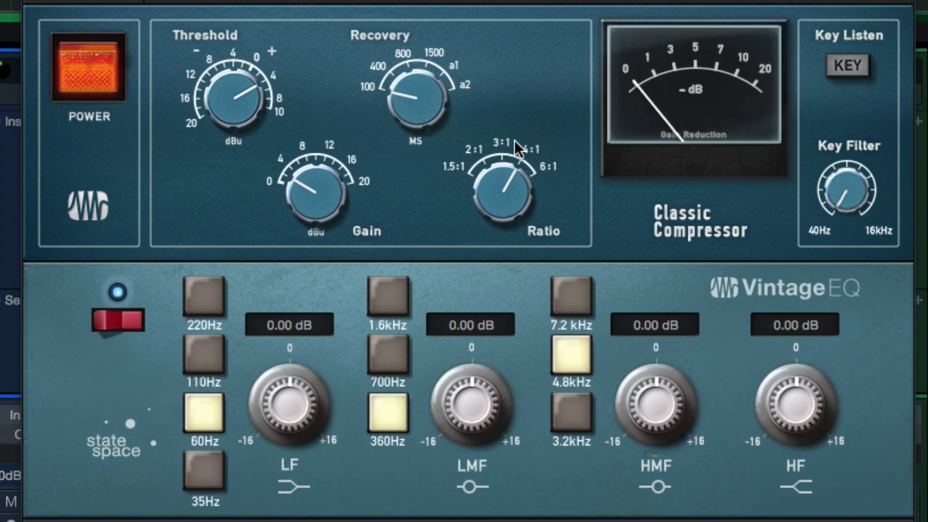
# Lower the compressor's threshold to about -6 dBu and raise its gain to about 8 dBu.
pyautogui.moveTo(246, 100); pyautogui.dragTo(249, 143)
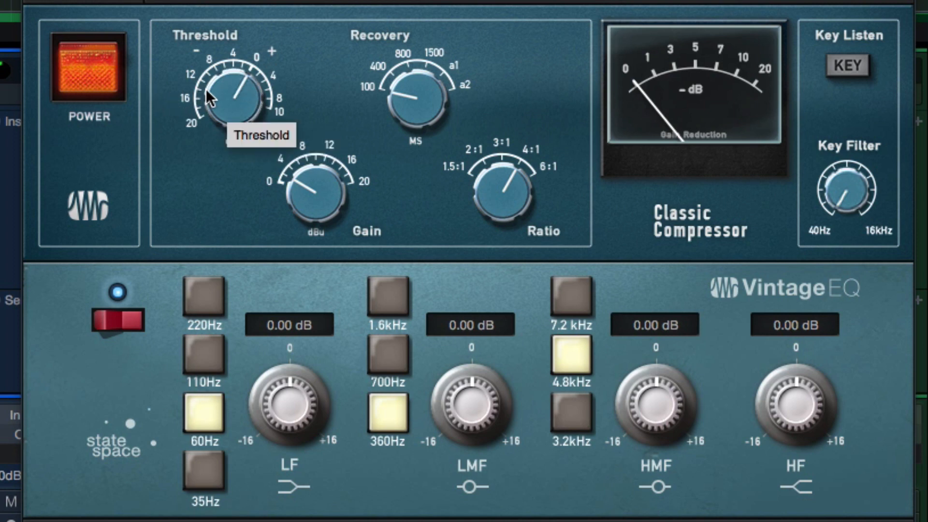
pyautogui.moveTo(213, 89); pyautogui.dragTo(216, 131)
pyautogui.moveTo(331, 192); pyautogui.dragTo(323, 129)
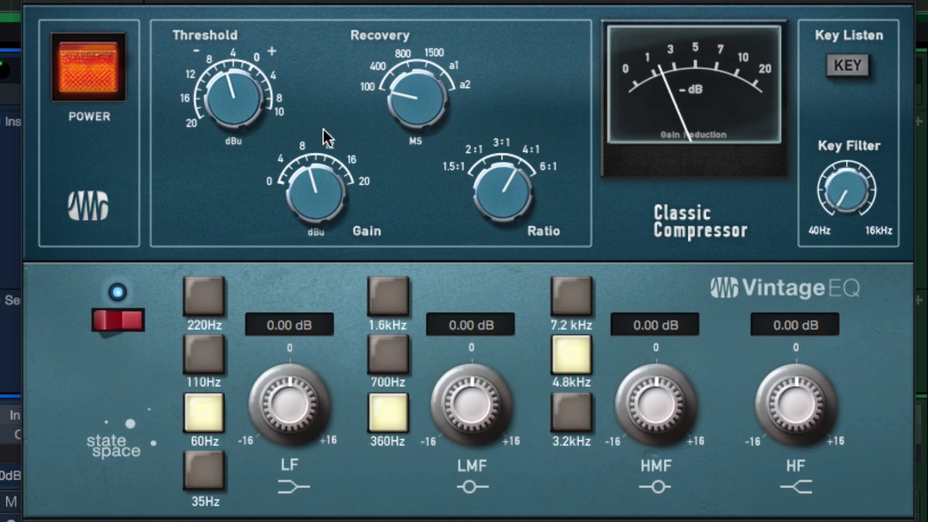
# Try a compressor ratio of about 2:1, settle on 3:1, and compare the result against bypass.
pyautogui.moveTo(491, 209); pyautogui.dragTo(494, 329)
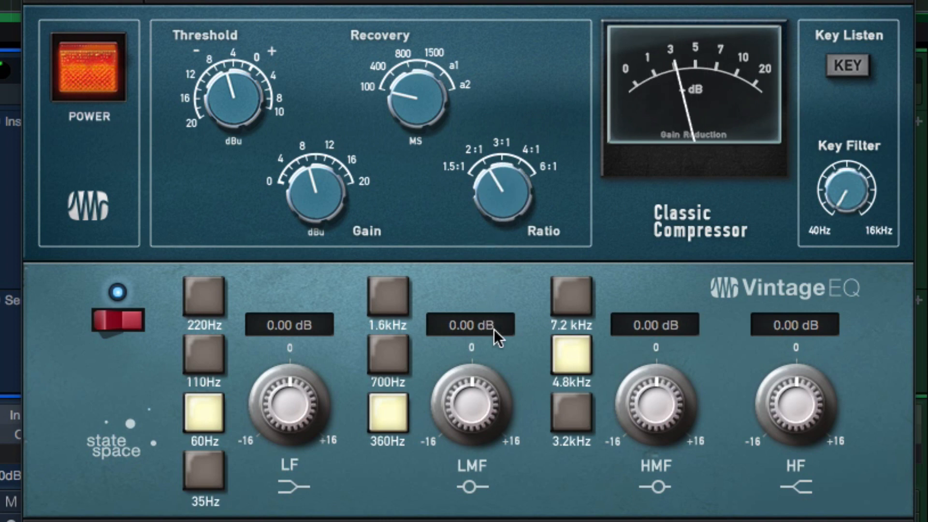
pyautogui.moveTo(494, 184); pyautogui.dragTo(491, 136)
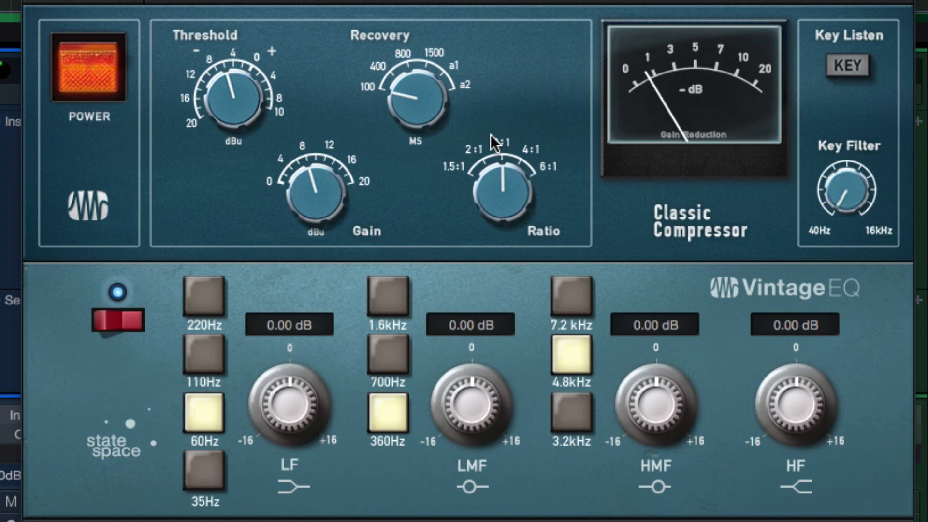
pyautogui.click(94, 65)
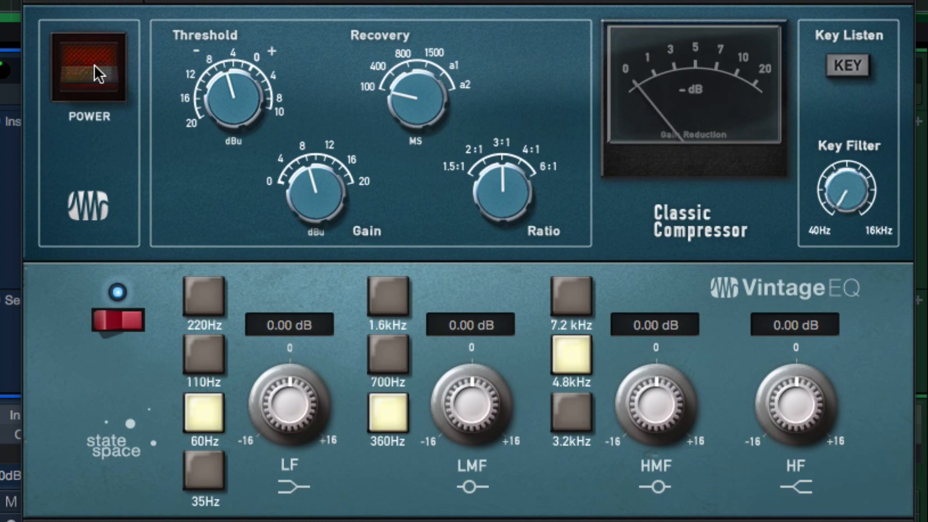
pyautogui.click(94, 65)
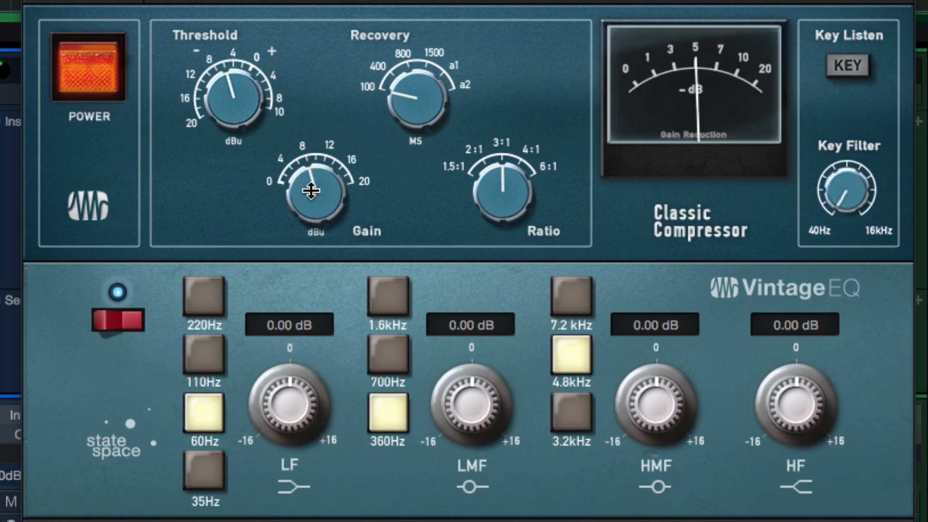
# Set the compressor's threshold to about -2 dBu and its gain to about 6 dBu, comparing against bypass once.
pyautogui.moveTo(310, 191); pyautogui.dragTo(313, 196)
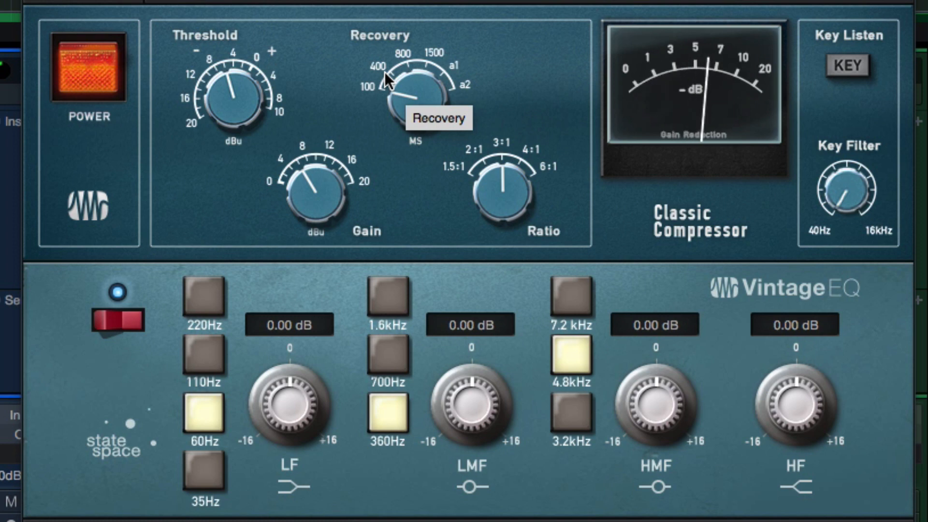
pyautogui.moveTo(261, 92); pyautogui.dragTo(259, 55)
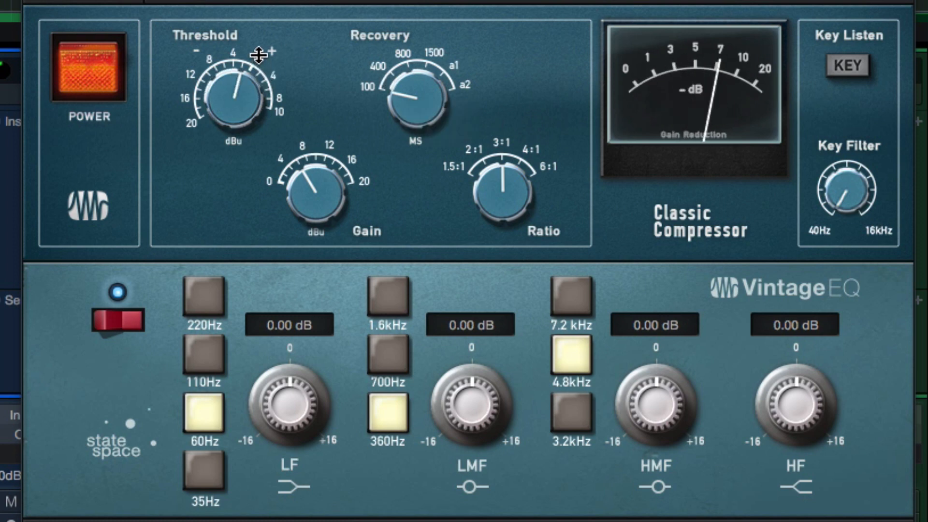
pyautogui.moveTo(315, 170); pyautogui.dragTo(322, 194)
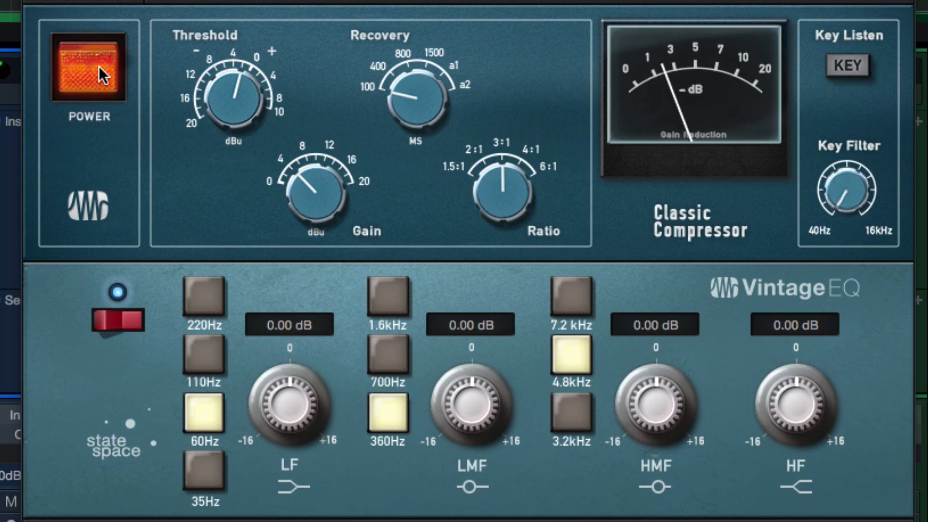
pyautogui.click(109, 87)
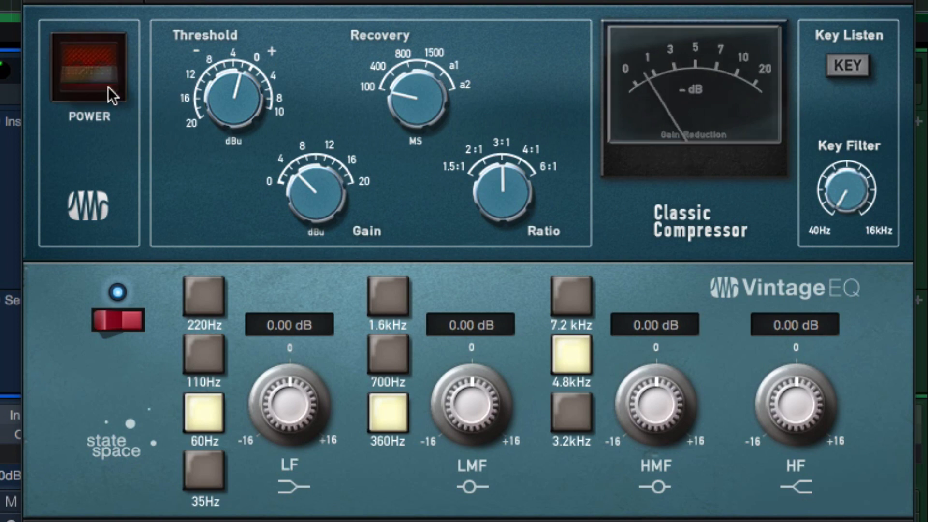
pyautogui.click(108, 86)
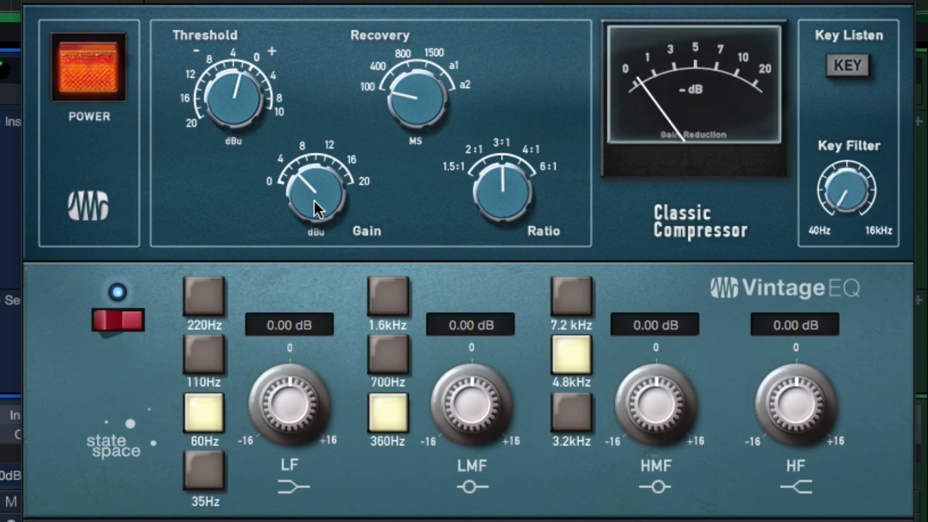
pyautogui.moveTo(314, 208); pyautogui.dragTo(311, 182)
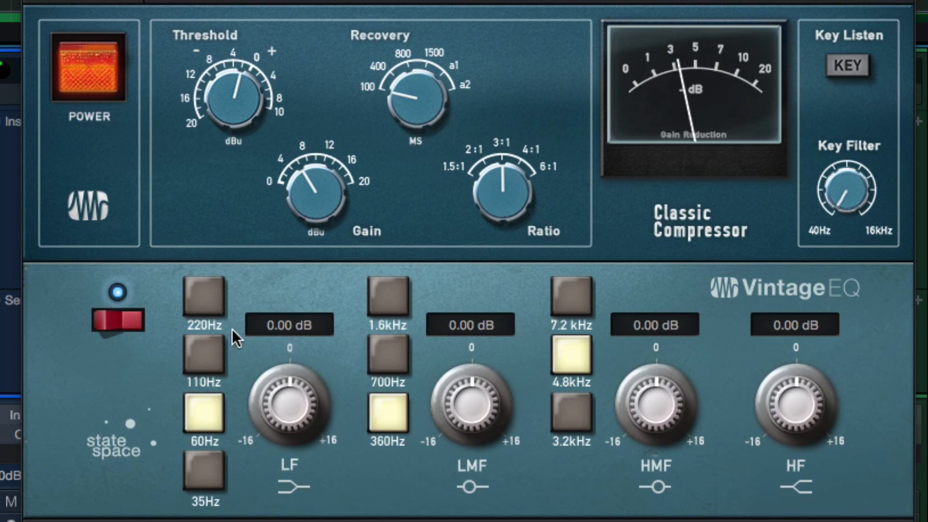
# In the Vintage EQ, set LF to 220 Hz at 2.56 dB, LMF at 360 Hz to -2.72 dB, and HMF at 4.8 kHz to 4.32 dB.
pyautogui.click(208, 302)
pyautogui.moveTo(337, 395); pyautogui.dragTo(317, 379)
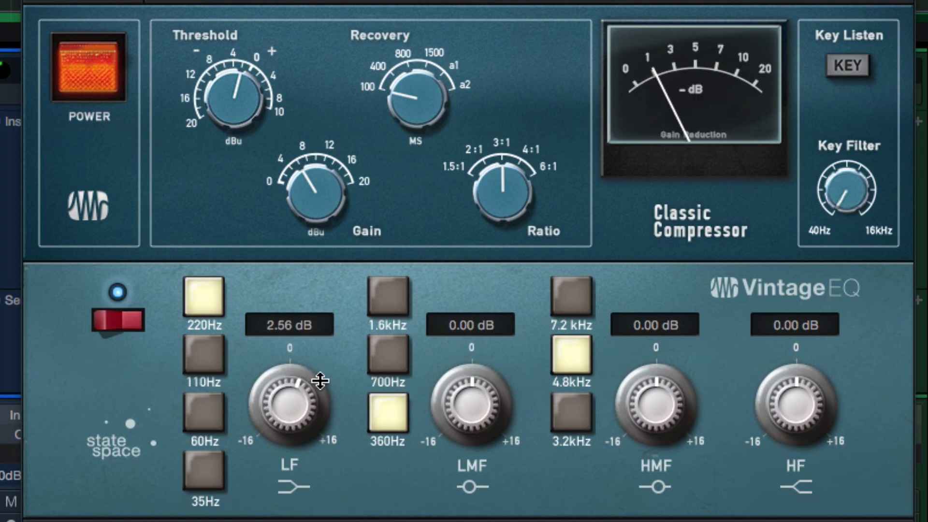
pyautogui.moveTo(472, 383)
pyautogui.mouseDown()
pyautogui.moveTo(462, 330)
pyautogui.moveTo(460, 399)
pyautogui.moveTo(460, 386)
pyautogui.mouseUp()
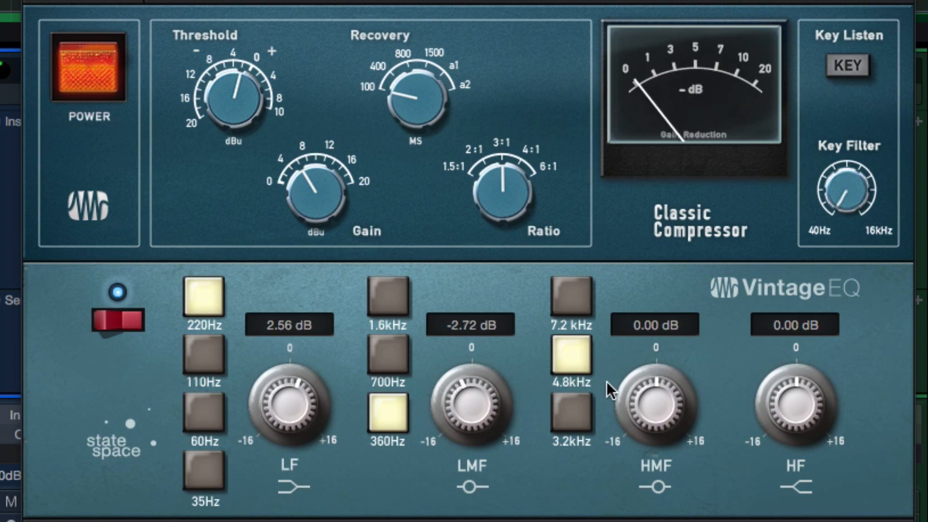
pyautogui.moveTo(654, 401); pyautogui.dragTo(654, 365)
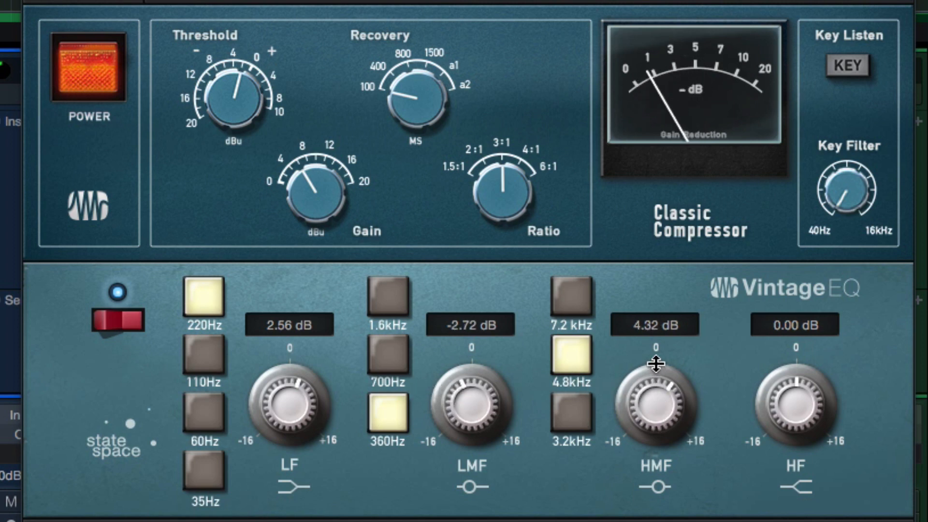
# In the Vintage EQ, lower the HMF gain at 4.8 kHz to 2.72 dB and set HF to -3.52 dB.
pyautogui.click(587, 400)
pyautogui.moveTo(680, 394); pyautogui.dragTo(659, 429)
pyautogui.click(577, 365)
pyautogui.moveTo(793, 379); pyautogui.dragTo(798, 405)
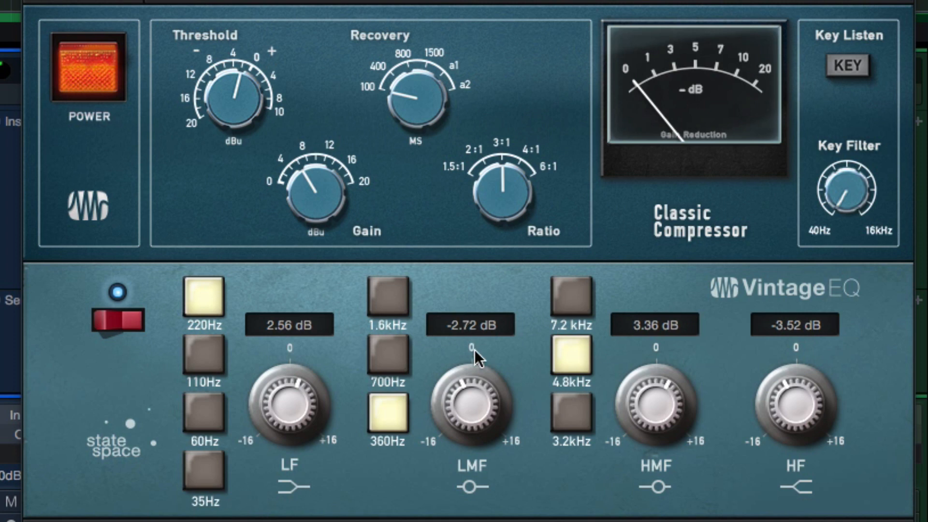
pyautogui.moveTo(681, 405); pyautogui.dragTo(682, 405)
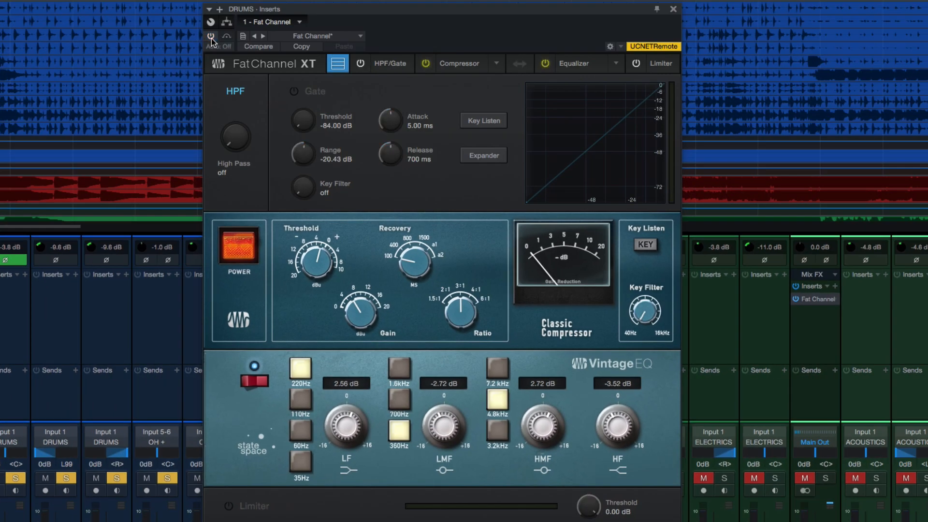
# Compare the drum bus with the whole Fat Channel bypassed and active several times, leaving the plug-in active.
pyautogui.click(211, 37)
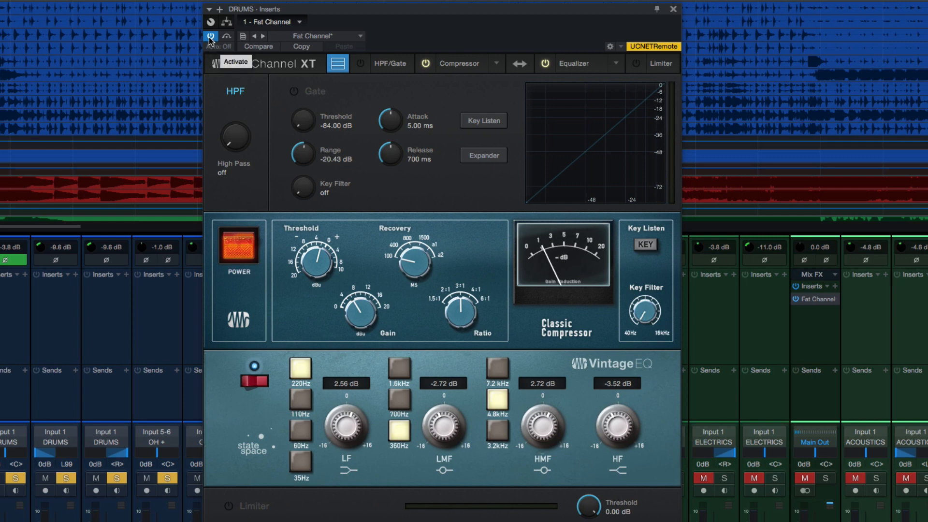
pyautogui.click(210, 37)
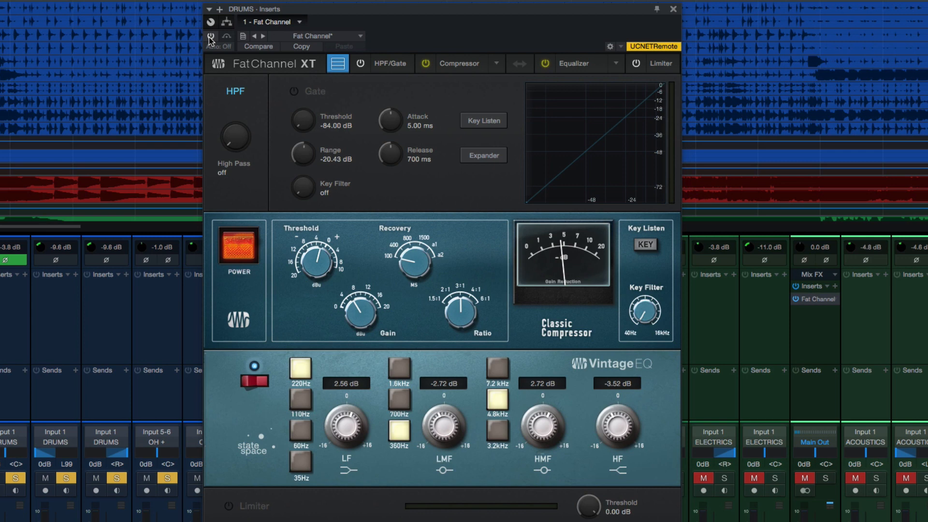
pyautogui.click(210, 37)
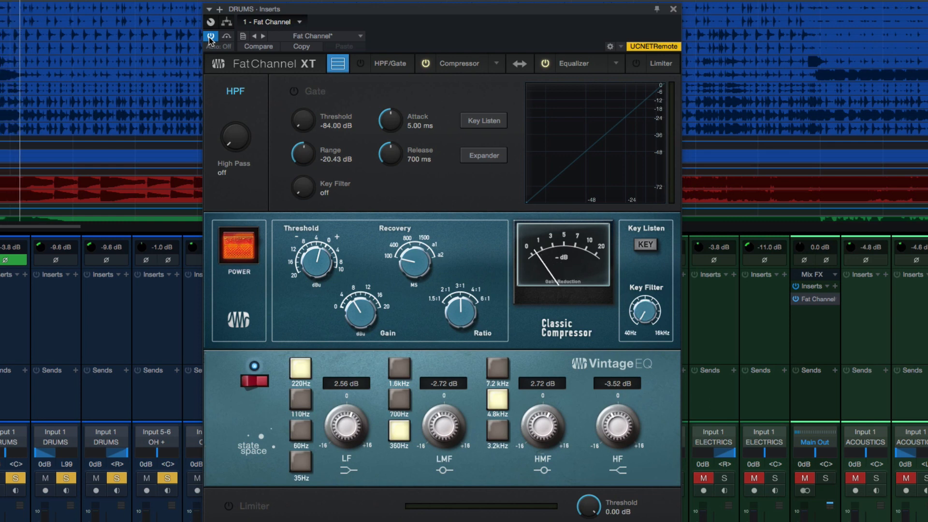
pyautogui.click(211, 37)
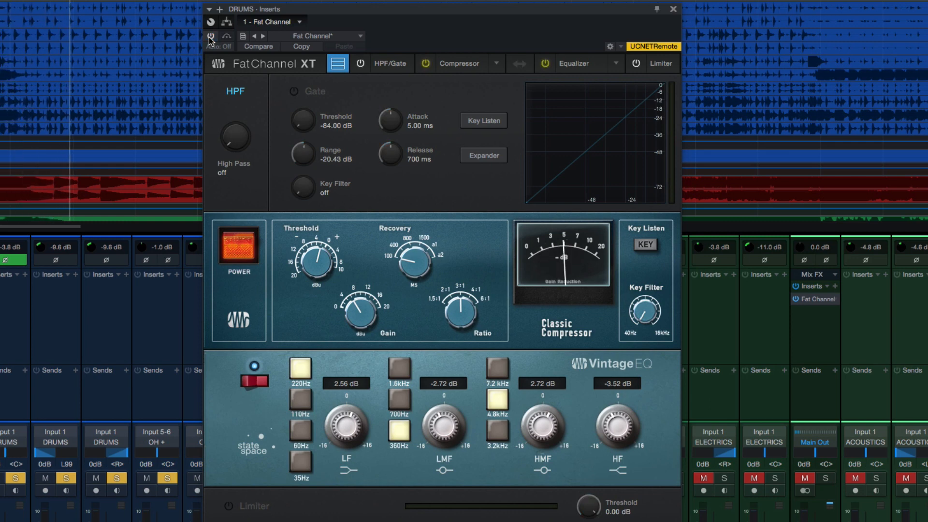
pyautogui.click(210, 36)
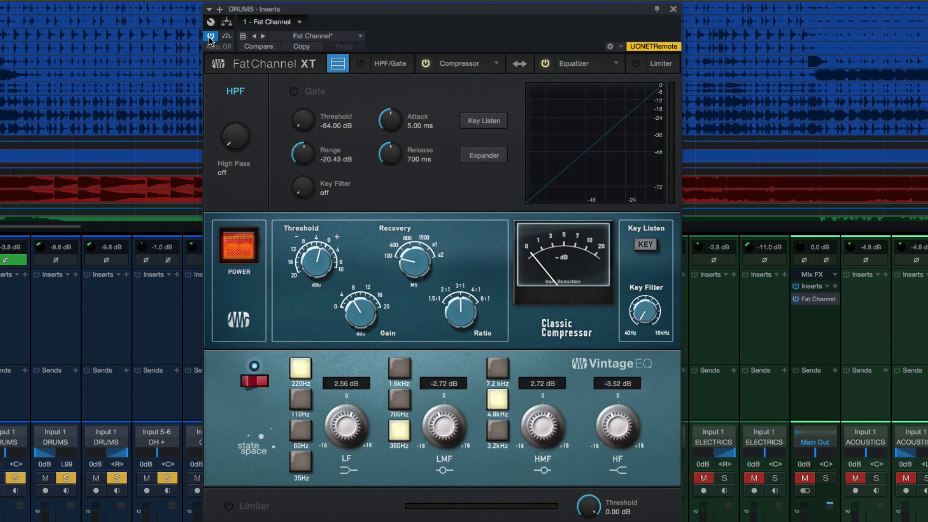
# Clear the drum solos and close the Fat Channel window of the DRUMS bus.
pyautogui.hotkey('shift', 's')
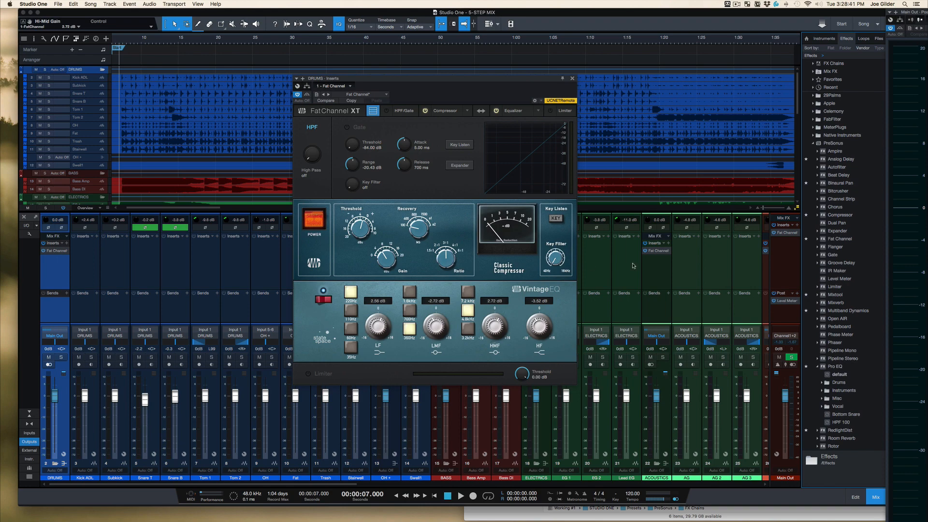
pyautogui.hscroll(6, 667, 275)
pyautogui.hscroll(10, 668, 278)
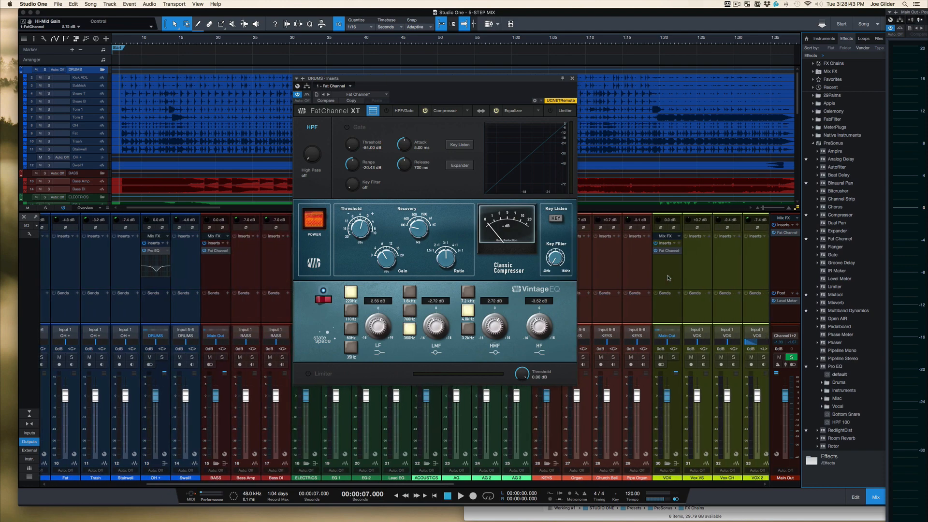
pyautogui.hscroll(15, 668, 278)
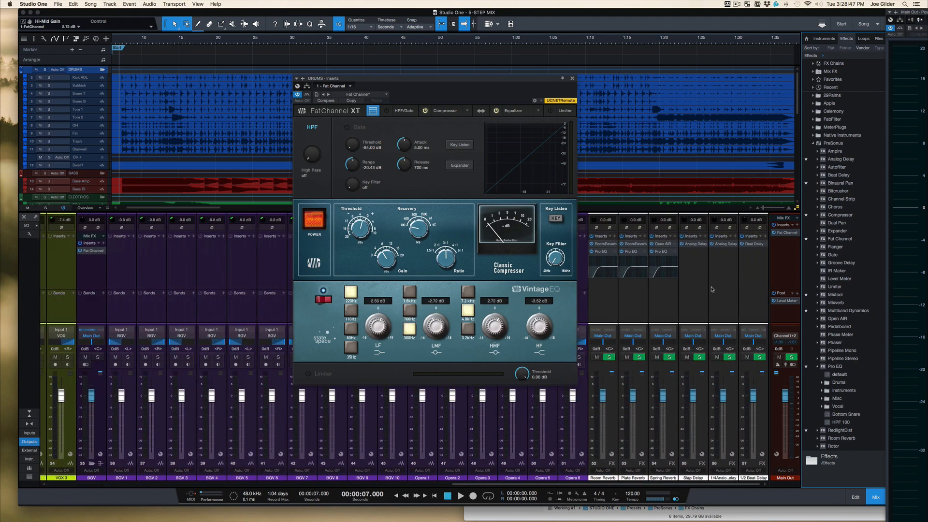
pyautogui.click(572, 78)
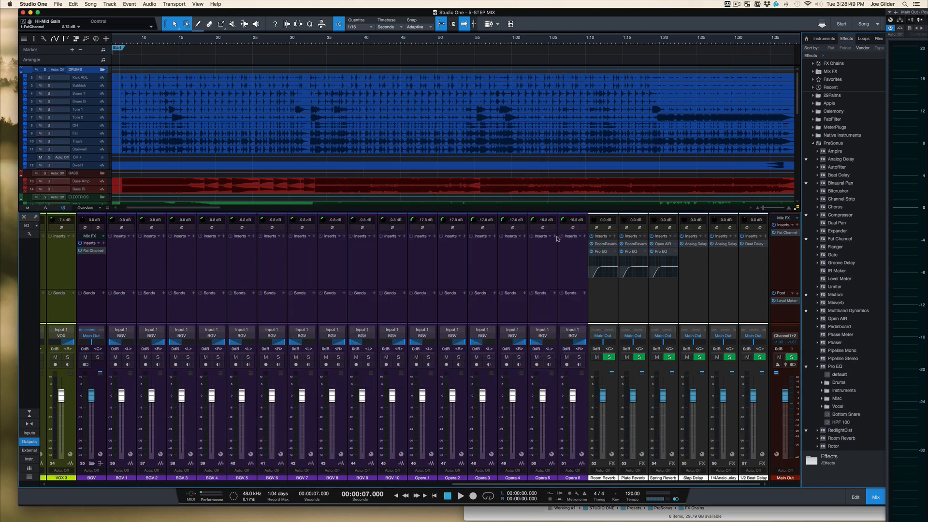
# Collapse the DRUMS, BASS, ELECTRICS, ACOUSTICS, KEYS, VOX and BGV folders in the mixer so that only their buses show.
pyautogui.hscroll(-20, 387, 252)
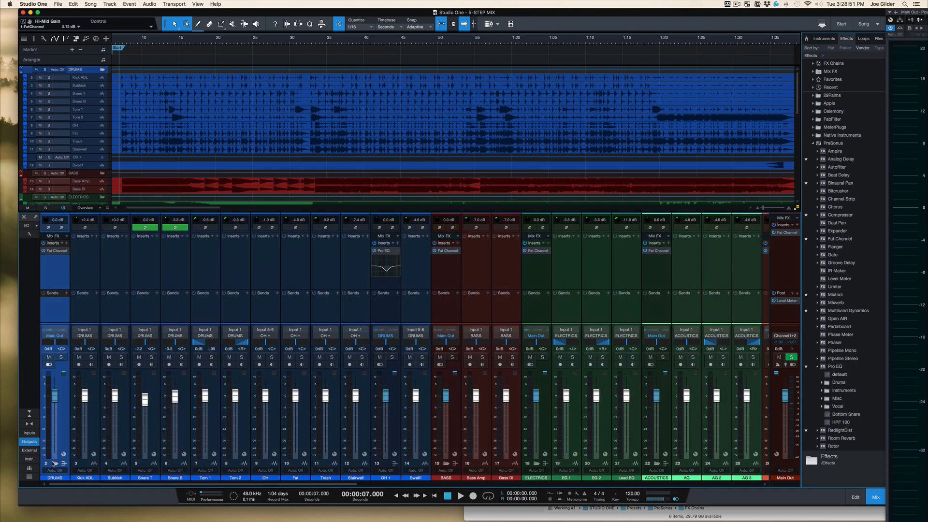
pyautogui.click(55, 463)
pyautogui.click(84, 463)
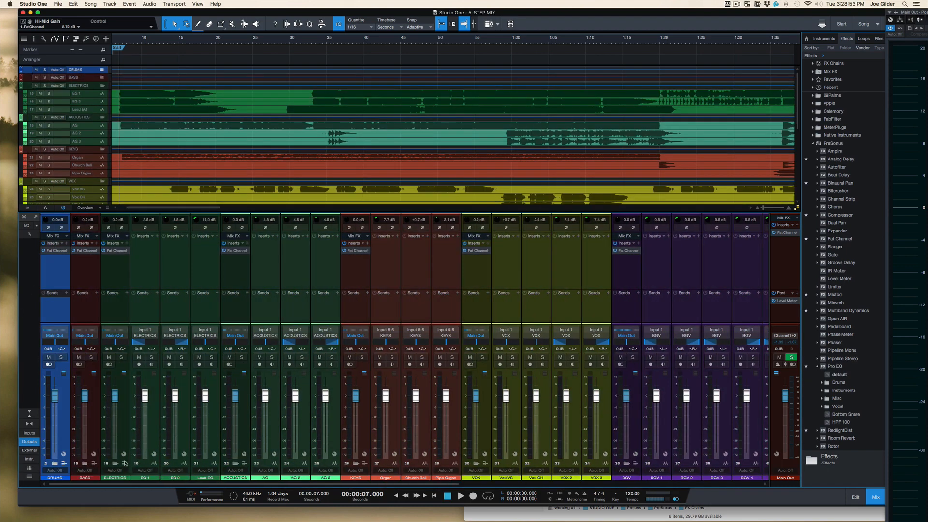
pyautogui.click(115, 463)
pyautogui.click(145, 463)
pyautogui.click(175, 463)
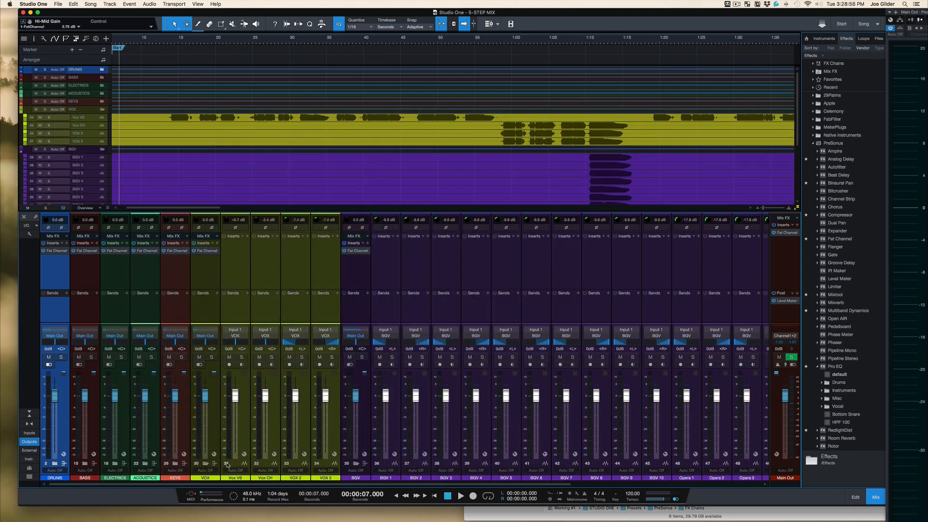
pyautogui.click(205, 463)
pyautogui.click(235, 463)
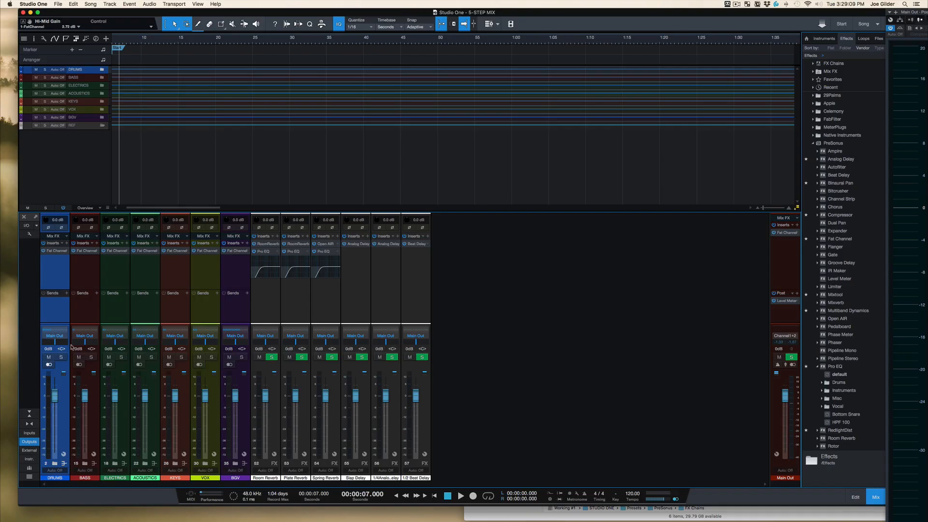
# Select the BASS and ELECTRICS buses in turn, expand the ELECTRICS folder to view its channels, and collapse it again.
pyautogui.click(87, 313)
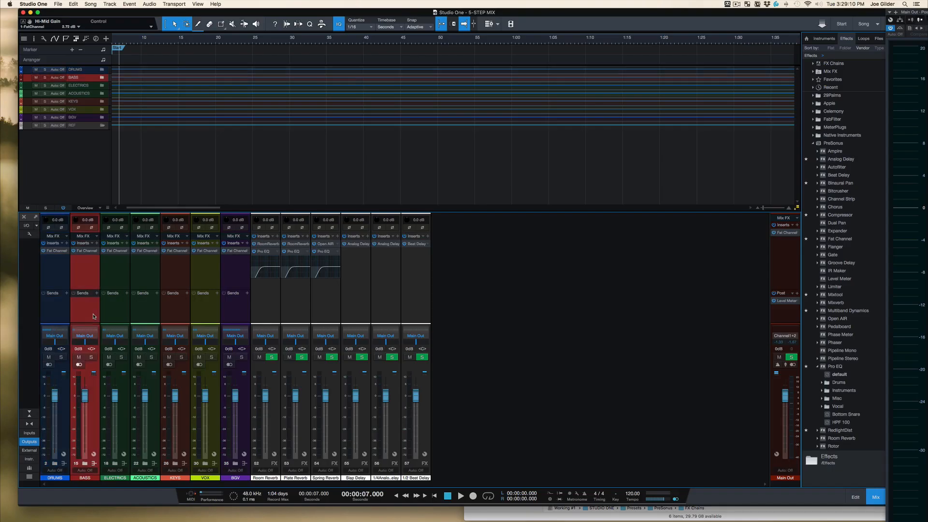
pyautogui.click(120, 317)
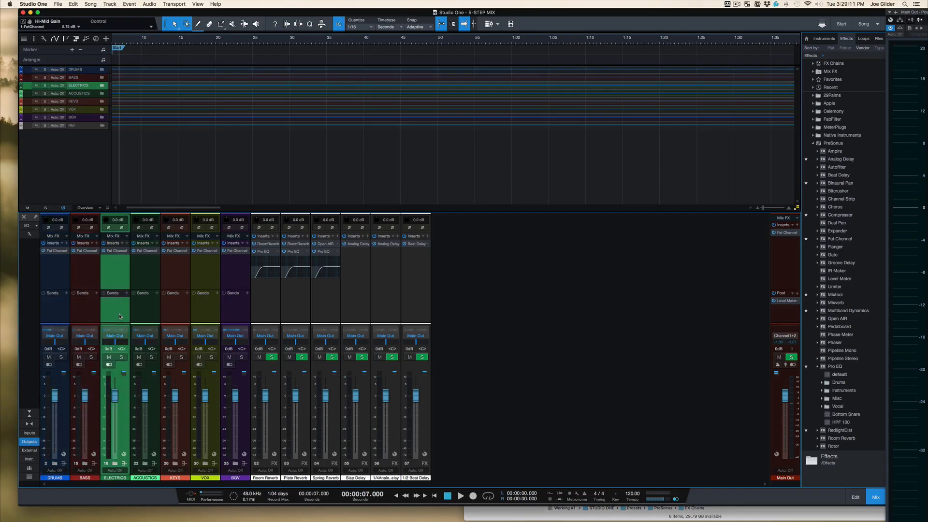
pyautogui.click(115, 463)
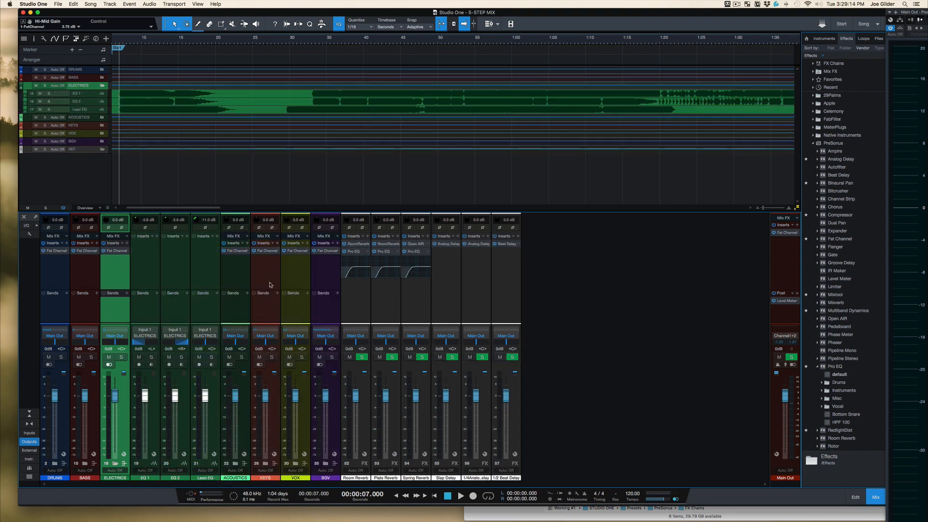
pyautogui.click(115, 463)
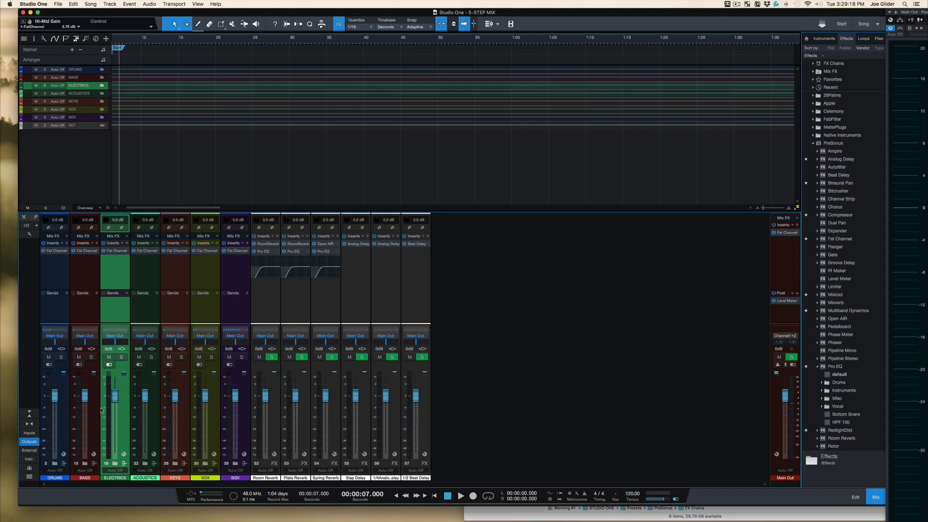
# Select all seven bus channels from DRUMS through BGV in the mixer.
pyautogui.click(59, 315)
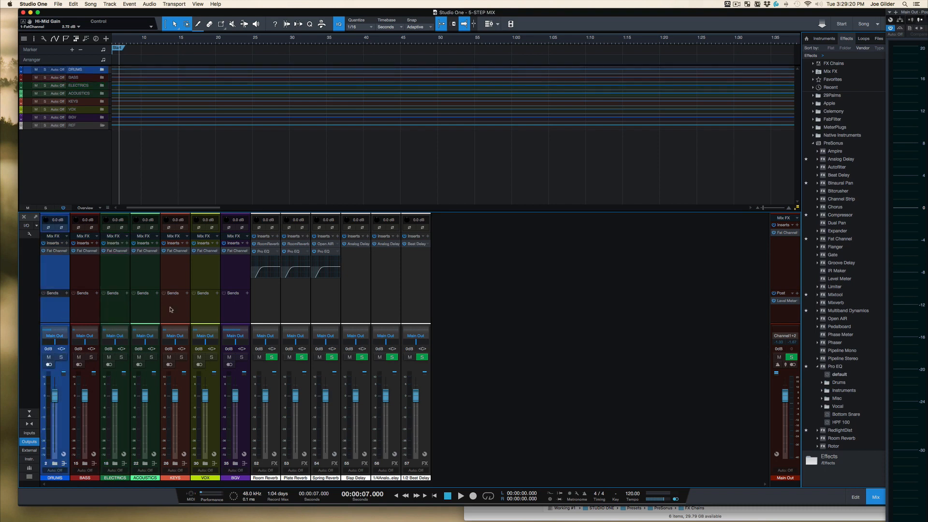
pyautogui.keyDown('shift'); pyautogui.click(233, 315); pyautogui.keyUp('shift')
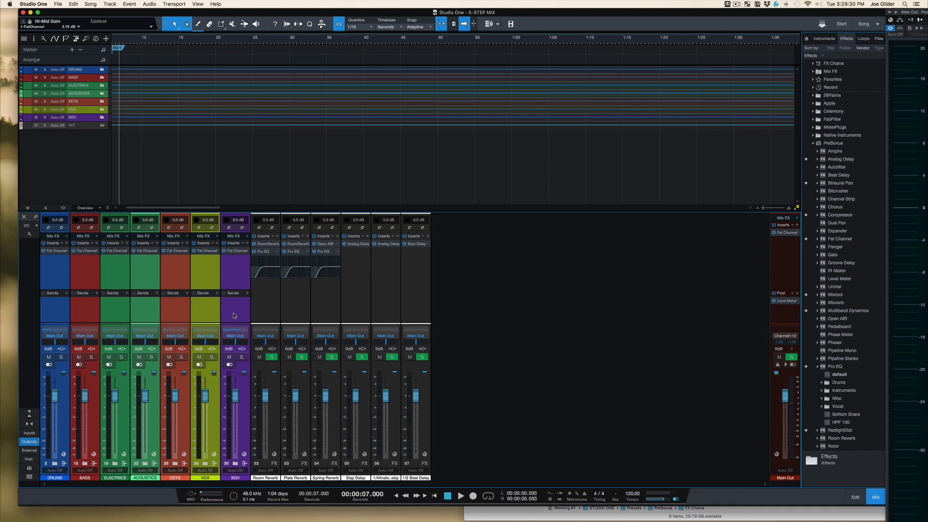
pyautogui.scroll(1, 216, 177)
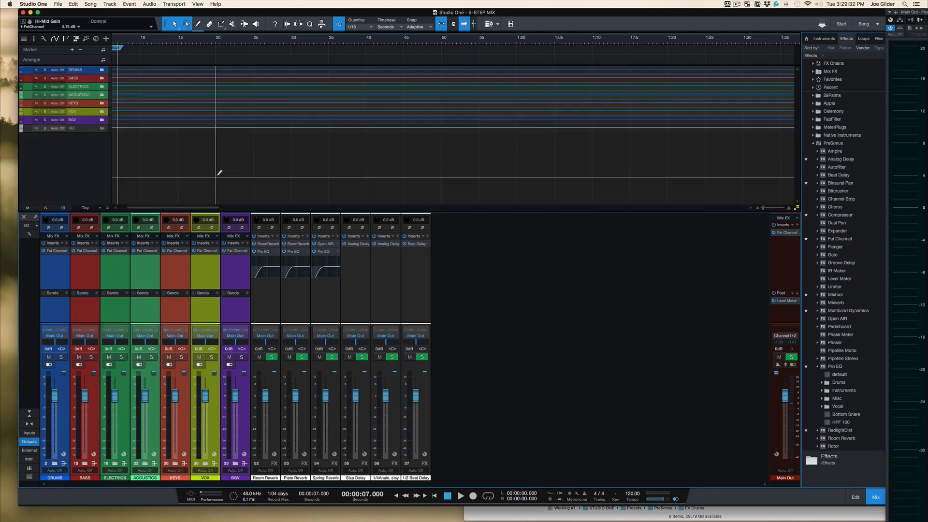
pyautogui.scroll(3, 216, 177)
pyautogui.scroll(-3, 216, 177)
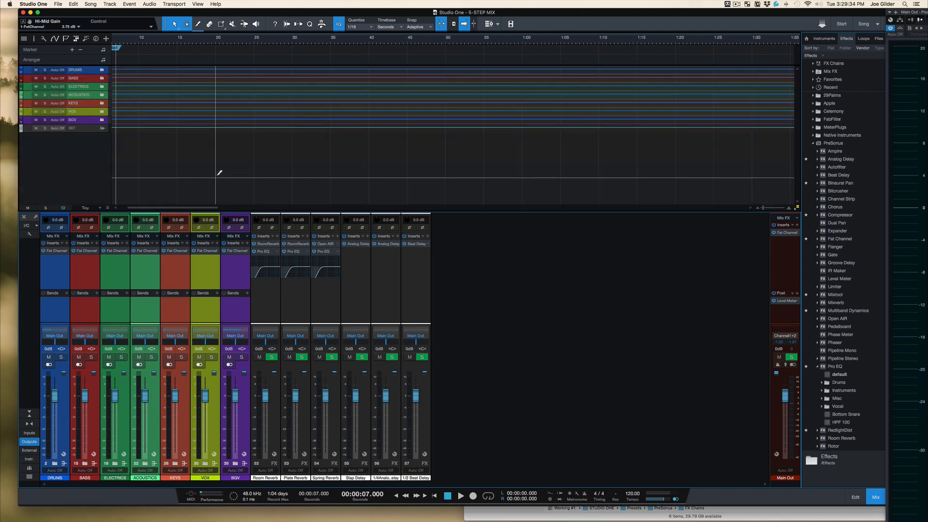